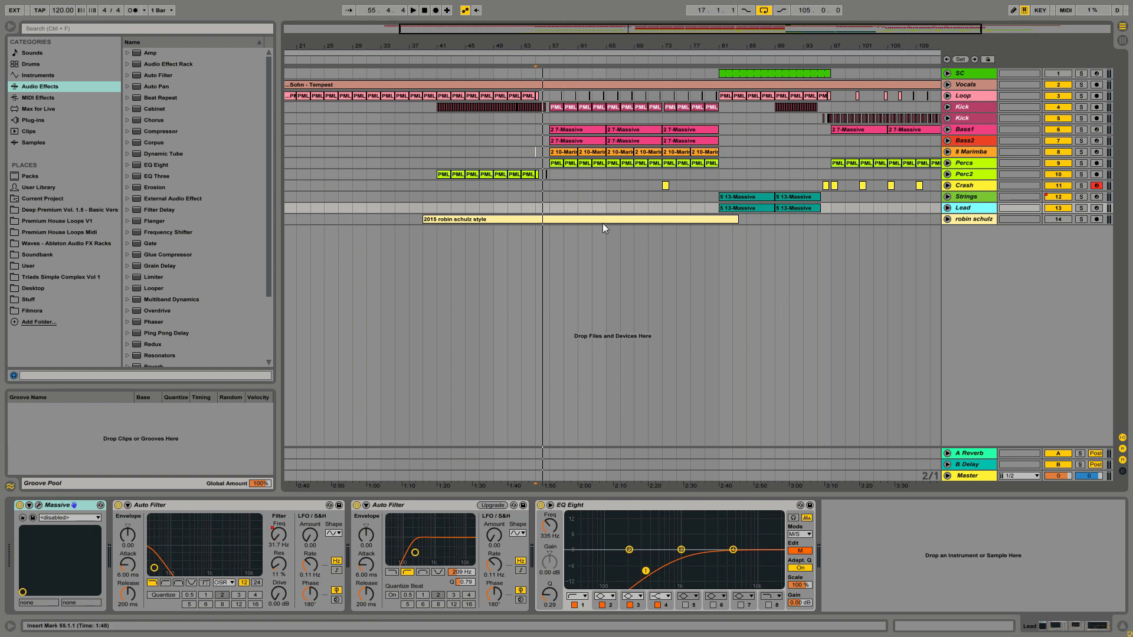
# Audition the song, view the Master and robin schulz device chains, and set playback start to bar 57
pyautogui.press('space')
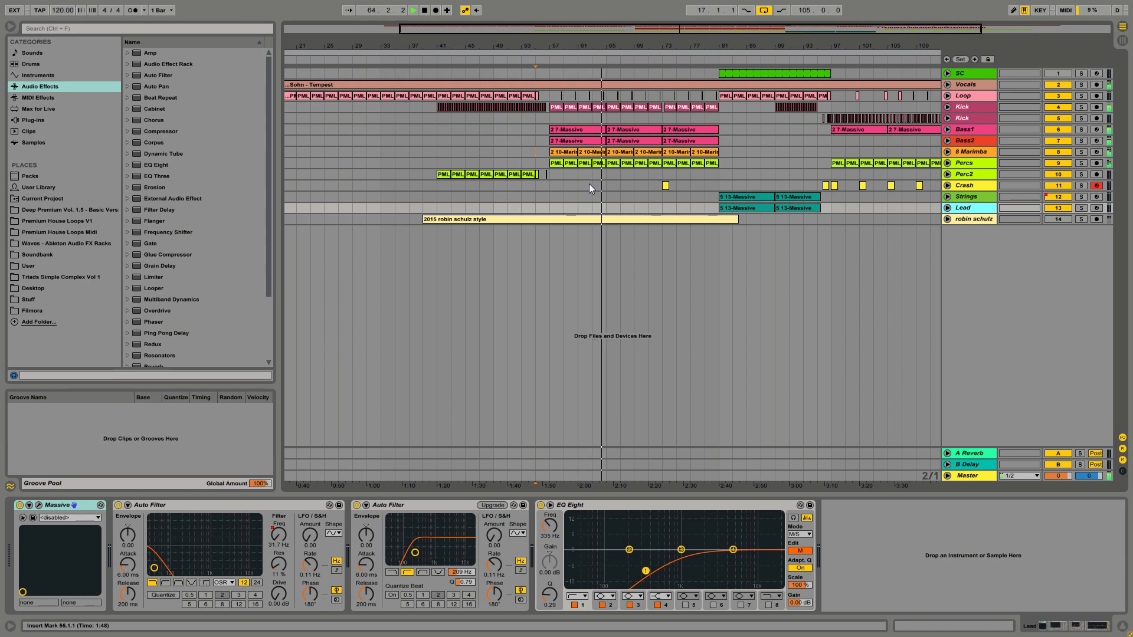
pyautogui.press('space')
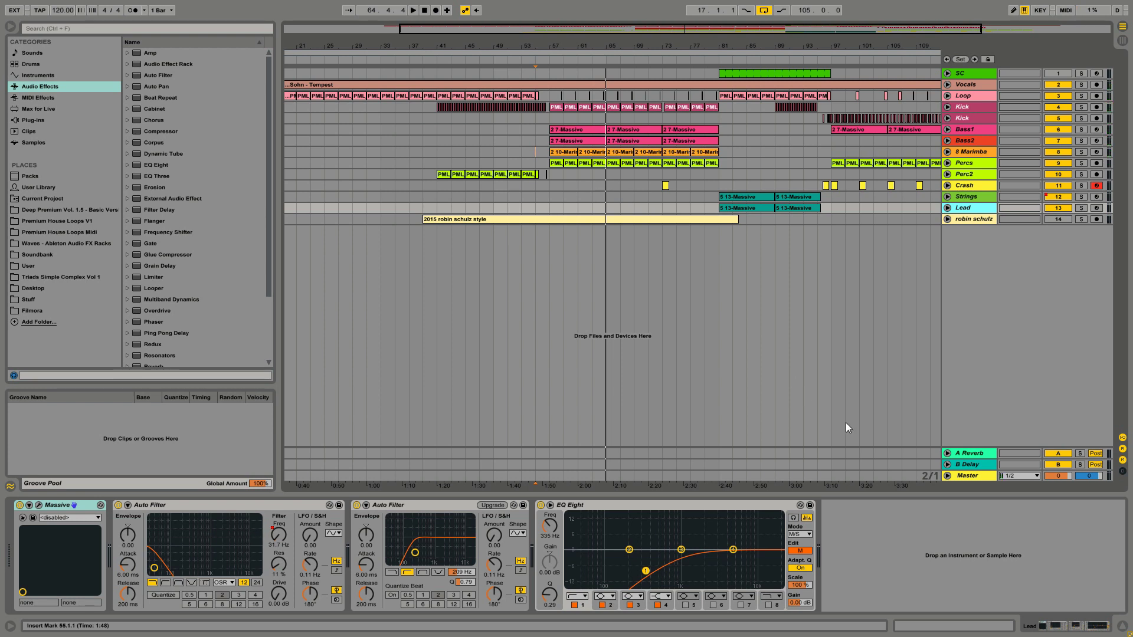
pyautogui.click(979, 477)
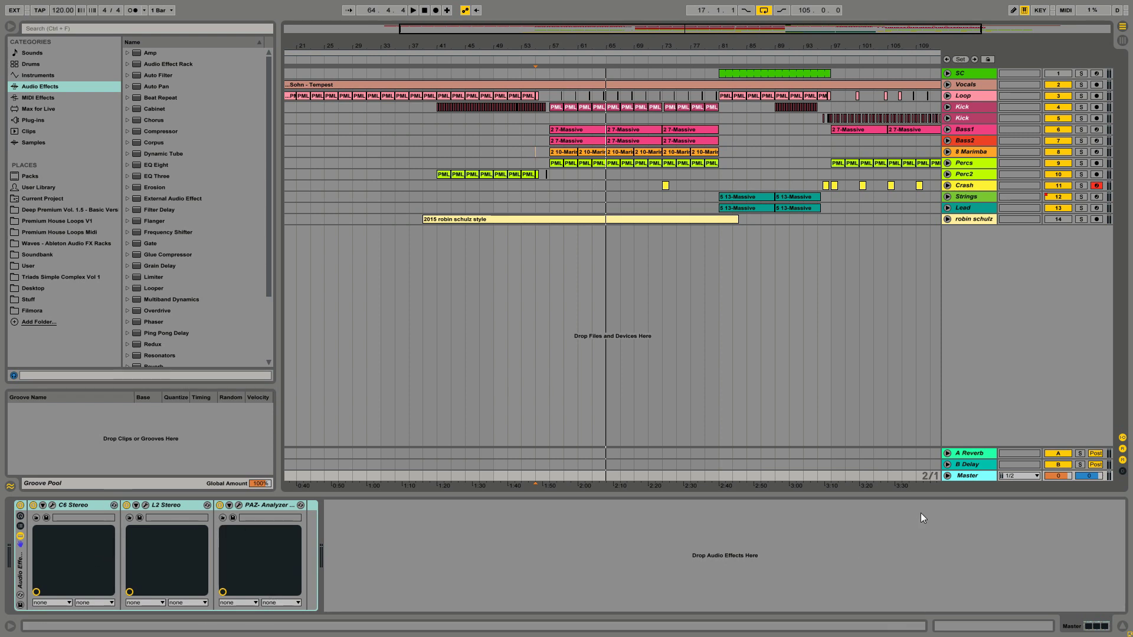
pyautogui.click(979, 218)
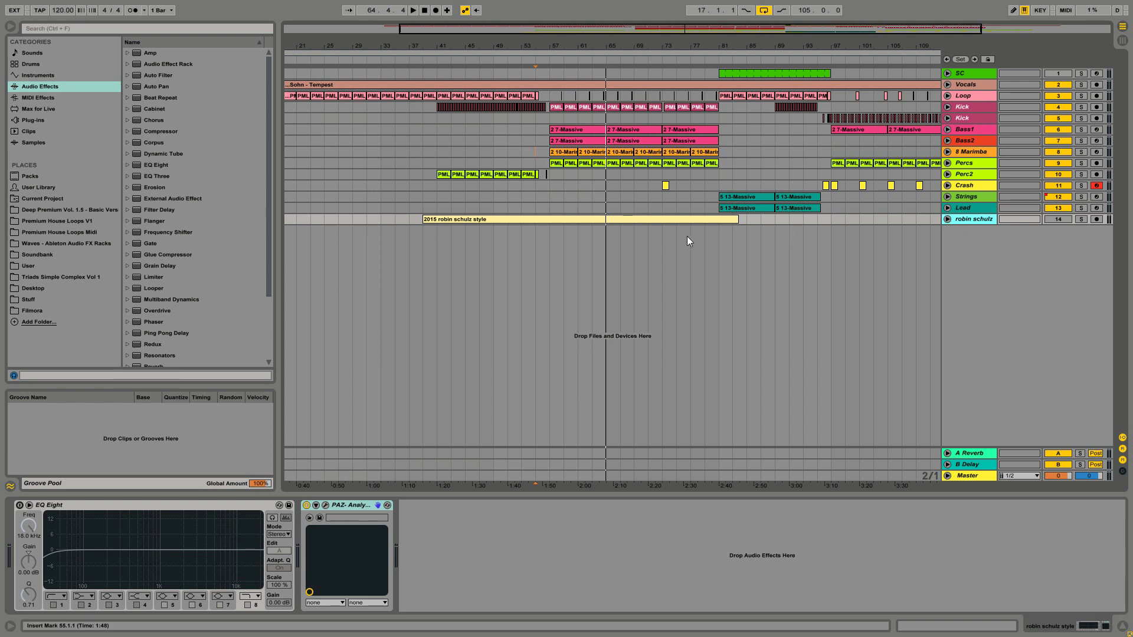
pyautogui.click(568, 230)
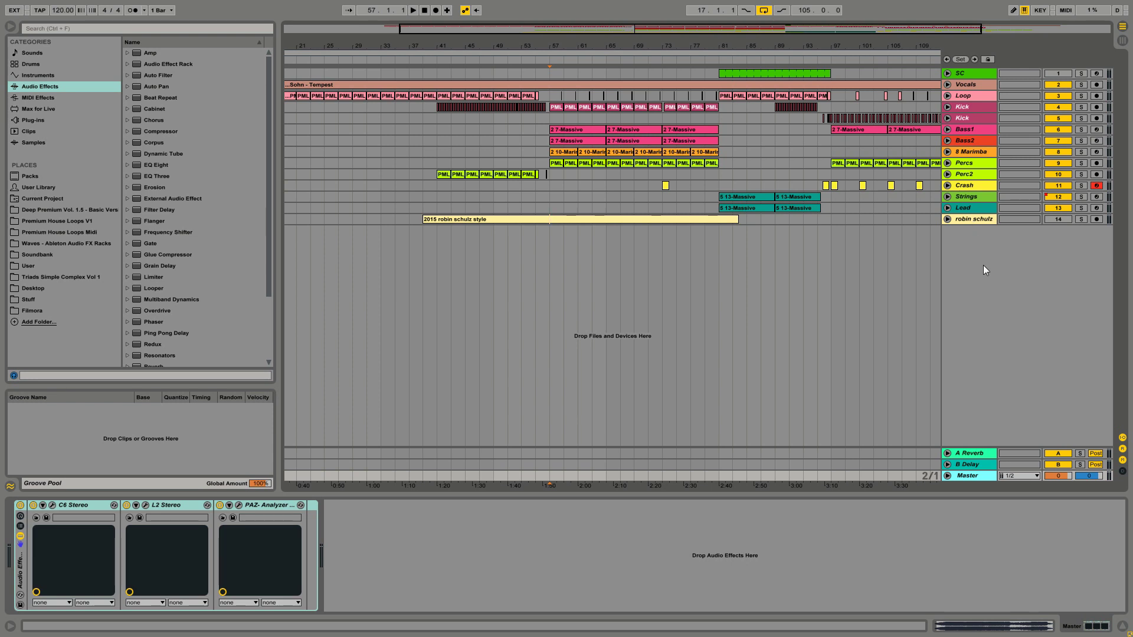
# Insert an audio track named 'Pre Master', collapse it, and select the Lead track
pyautogui.rightClick(966, 256)
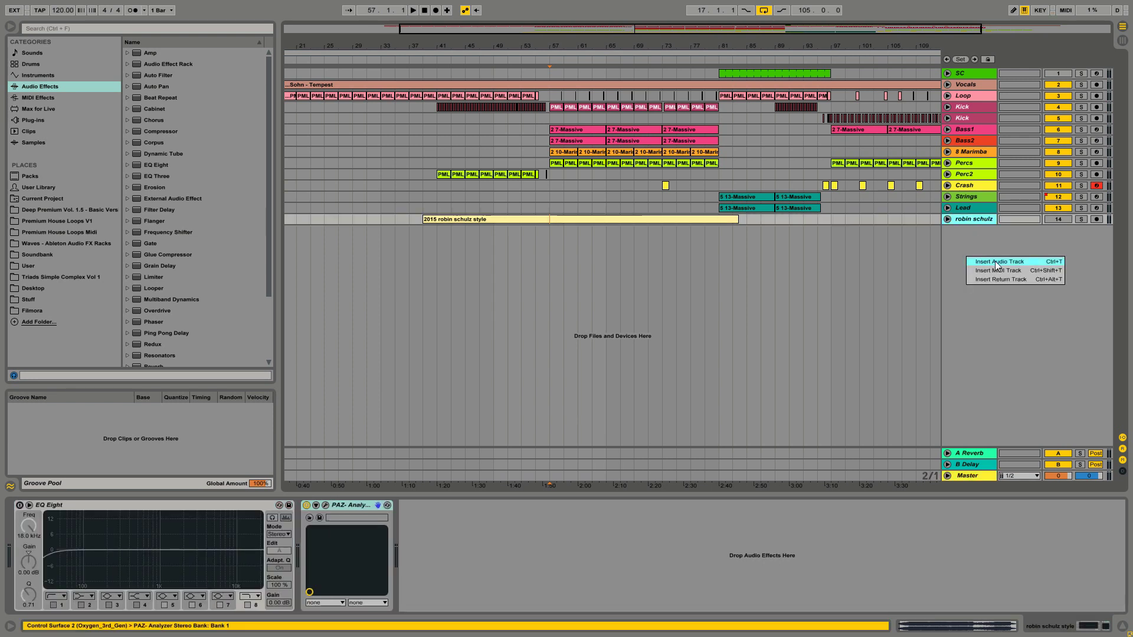
pyautogui.click(995, 260)
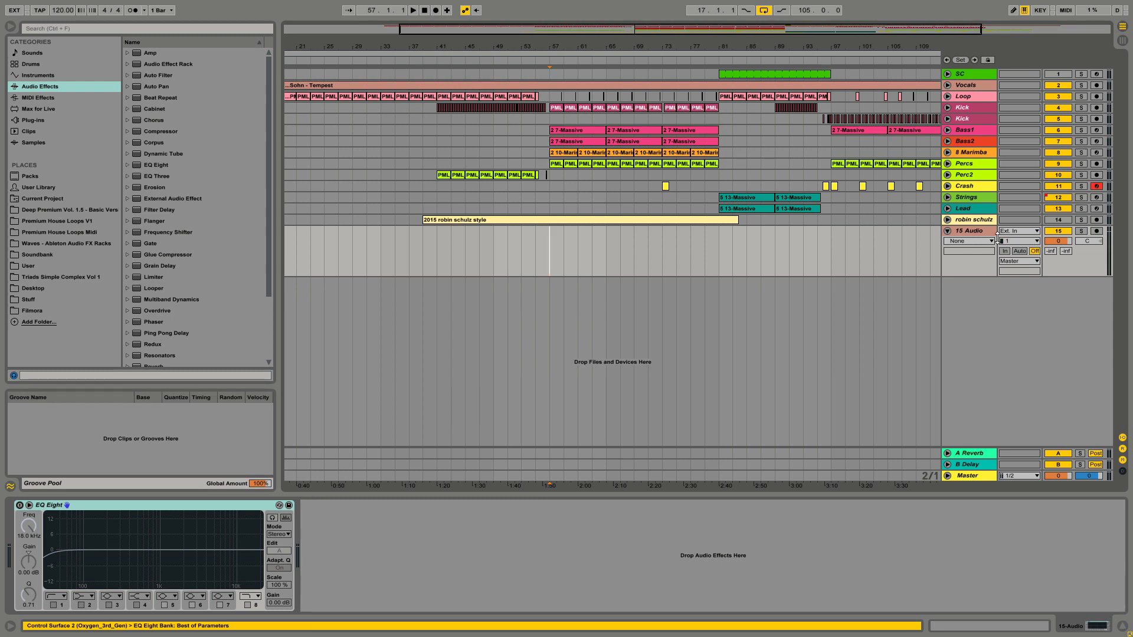
pyautogui.doubleClick(975, 232)
pyautogui.write('P')
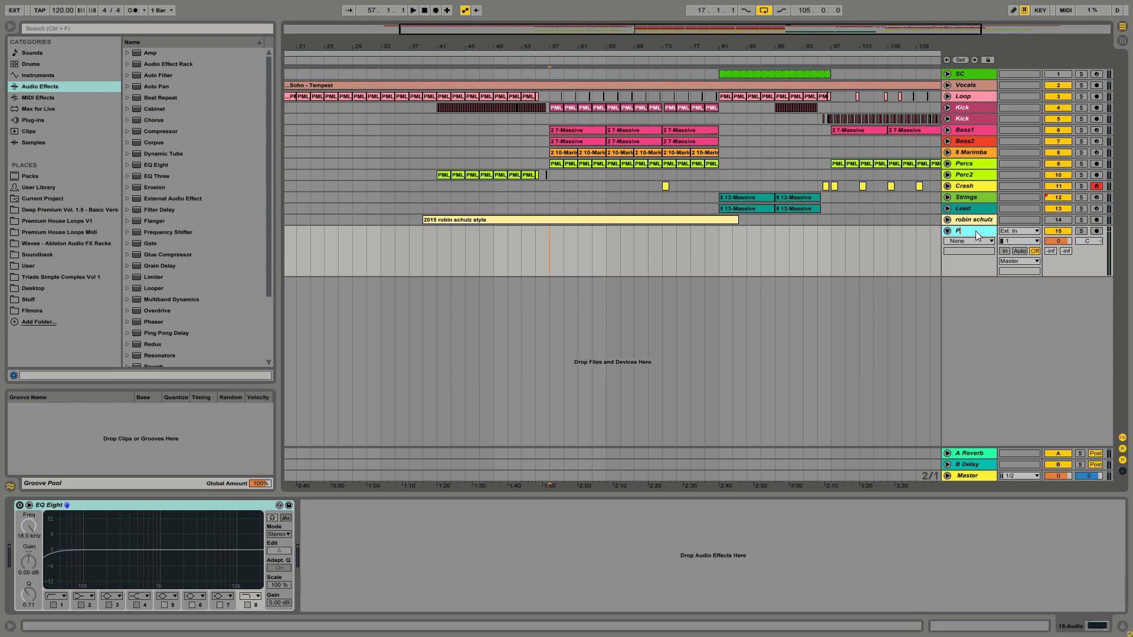
pyautogui.write('re MAster')
pyautogui.press('BackSpace')
pyautogui.press('BackSpace')
pyautogui.press('BackSpace')
pyautogui.press('BackSpace')
pyautogui.press('BackSpace')
pyautogui.write('aster')
pyautogui.press('Return')
pyautogui.click(947, 231)
pyautogui.click(979, 208)
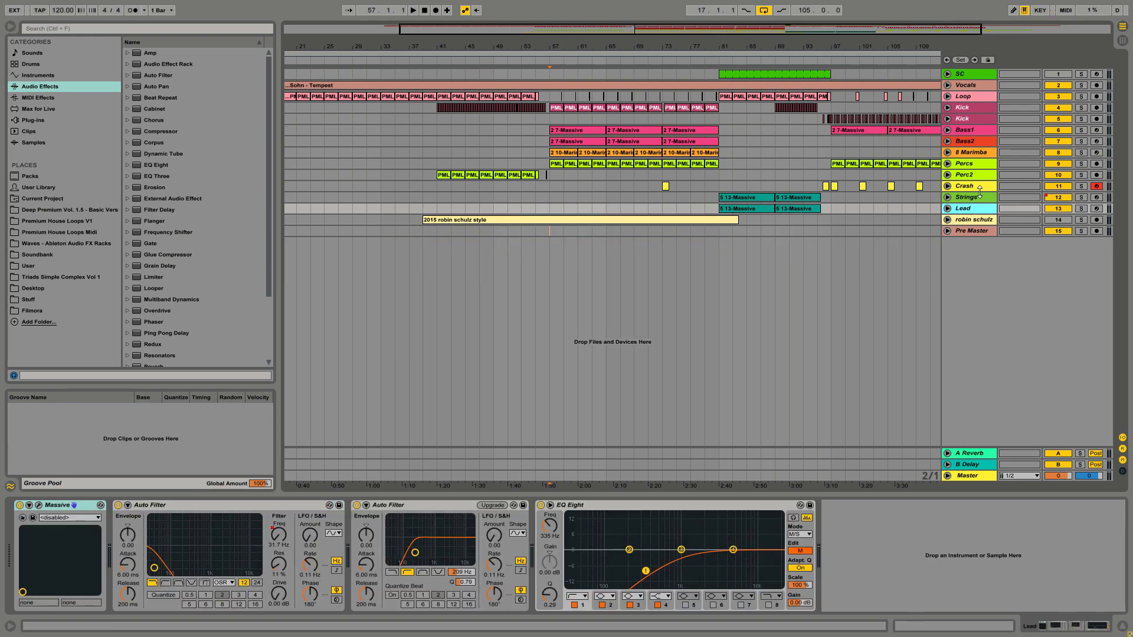
# Set Audio To for the SC through Lead tracks to Pre Master, refold them, and select Pre Master
pyautogui.keyDown('shift'); pyautogui.click(979, 74); pyautogui.keyUp('shift')
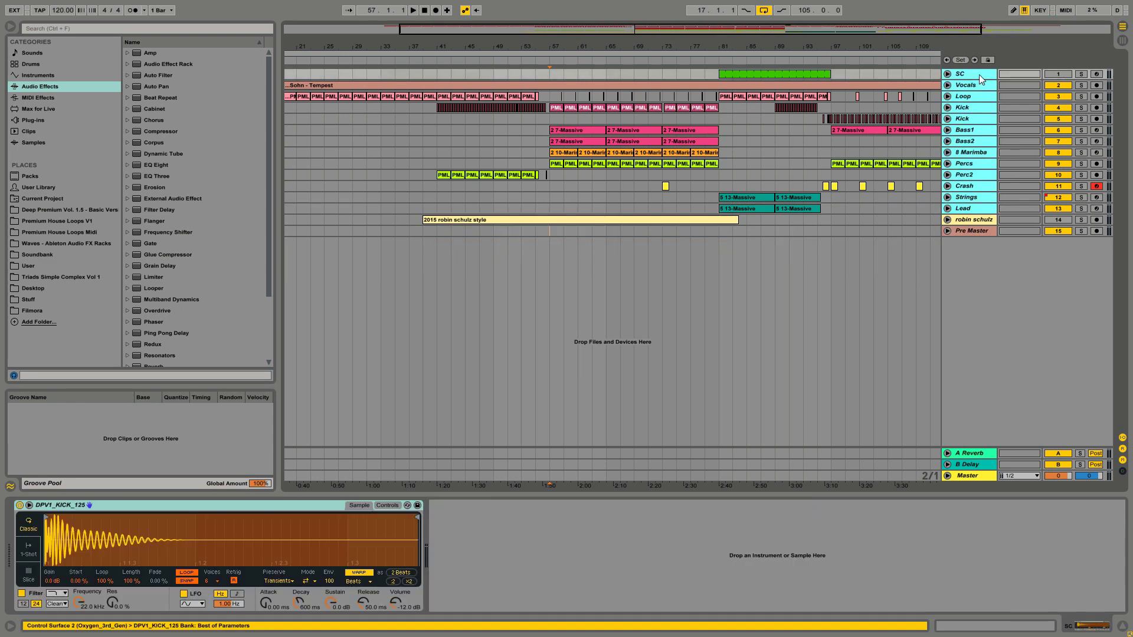
pyautogui.click(948, 74)
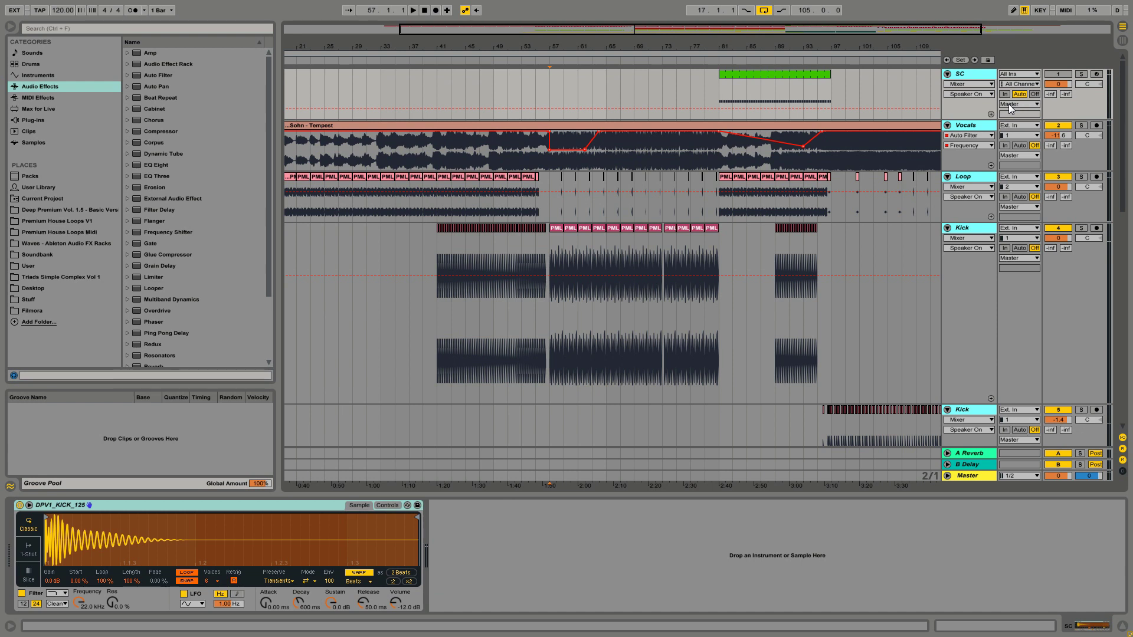
pyautogui.click(1024, 104)
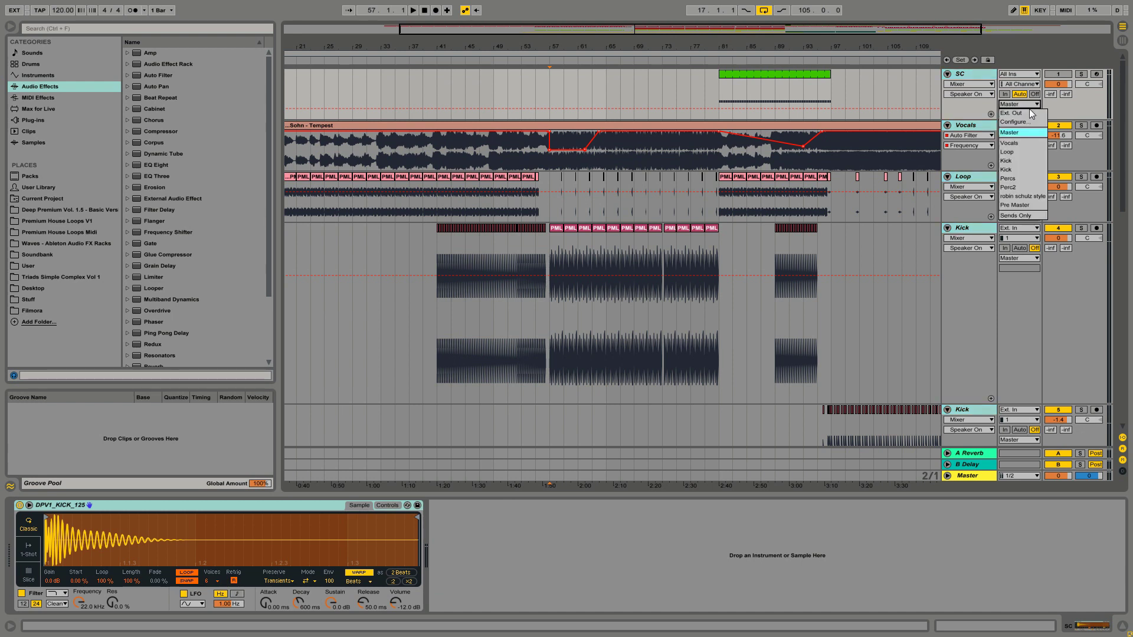
pyautogui.click(1025, 205)
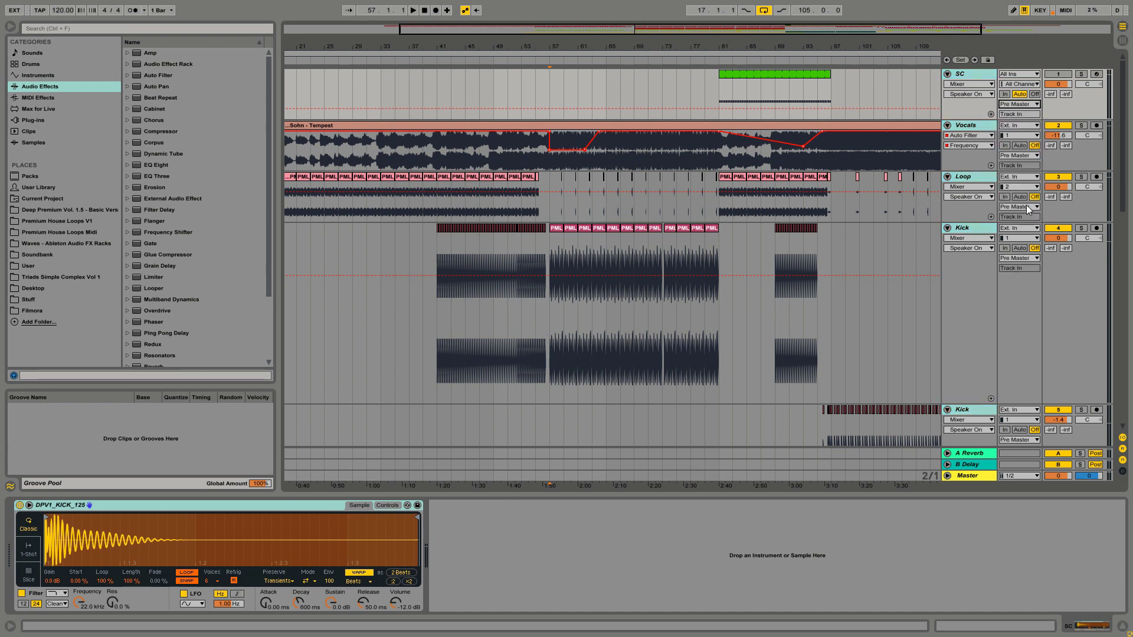
pyautogui.keyDown('alt'); pyautogui.click(948, 75); pyautogui.keyUp('alt')
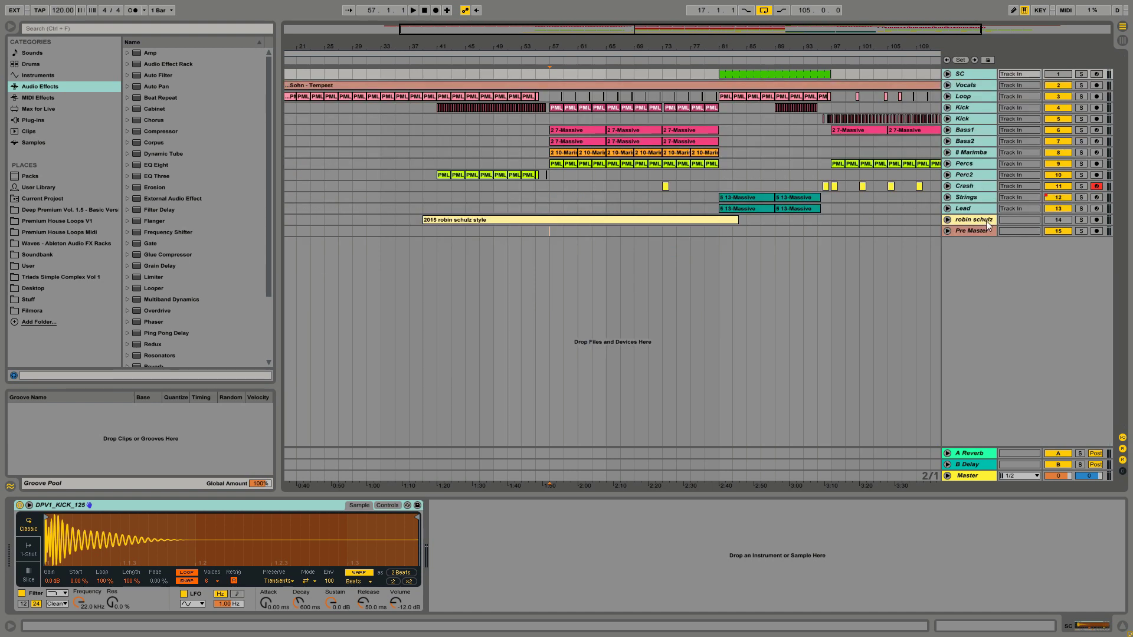
pyautogui.click(965, 141)
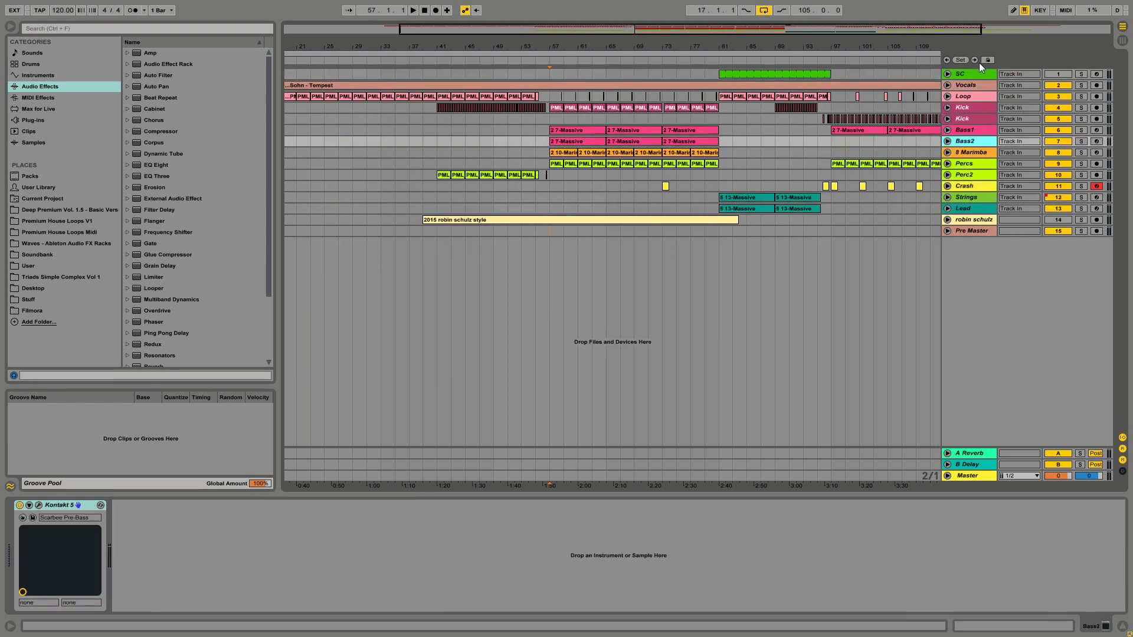
pyautogui.click(978, 231)
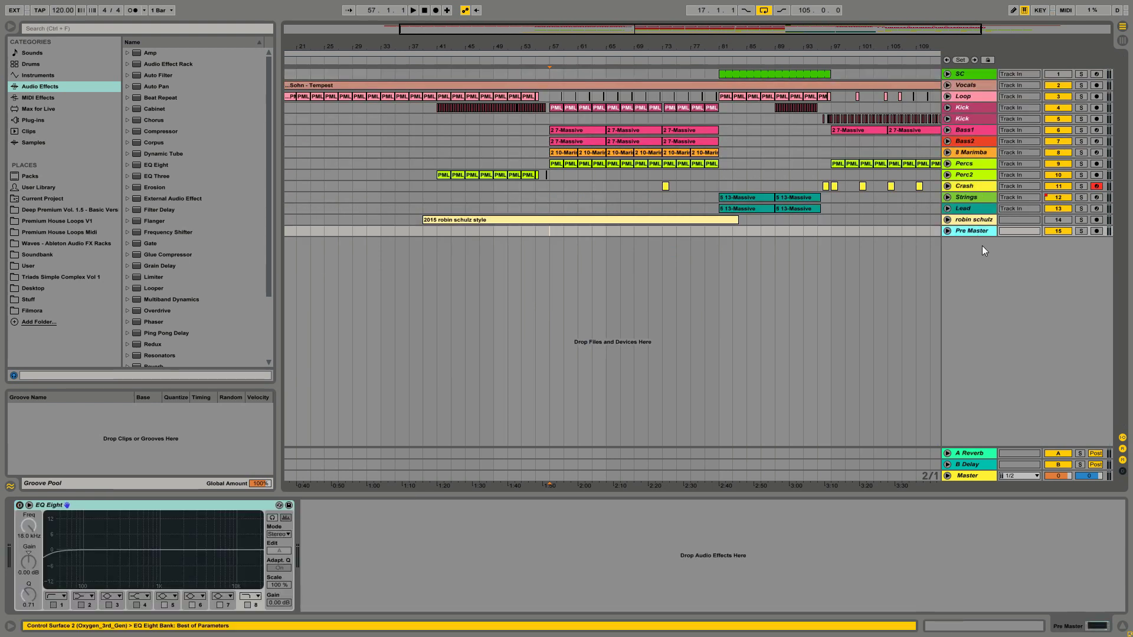
# Group the Master's C6, L2 and PAZ devices into a rack and switch the rack off
pyautogui.click(967, 478)
pyautogui.rightClick(68, 444)
pyautogui.click(21, 508)
pyautogui.click(21, 507)
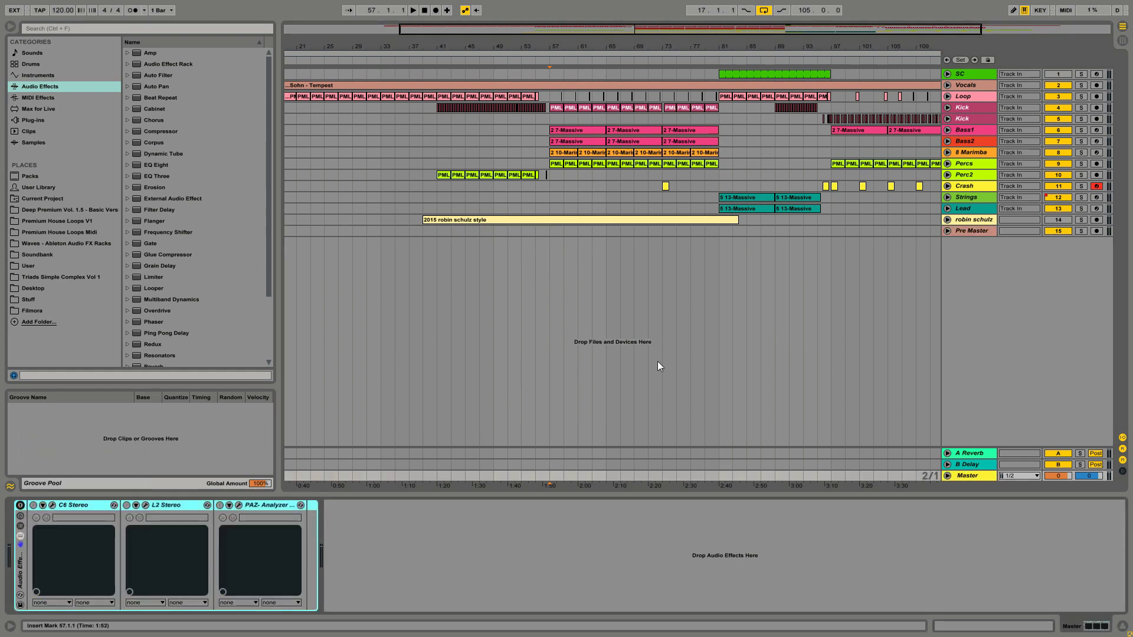
# Paste the mastering rack onto Pre Master and place the playback start at bar 57
pyautogui.click(970, 232)
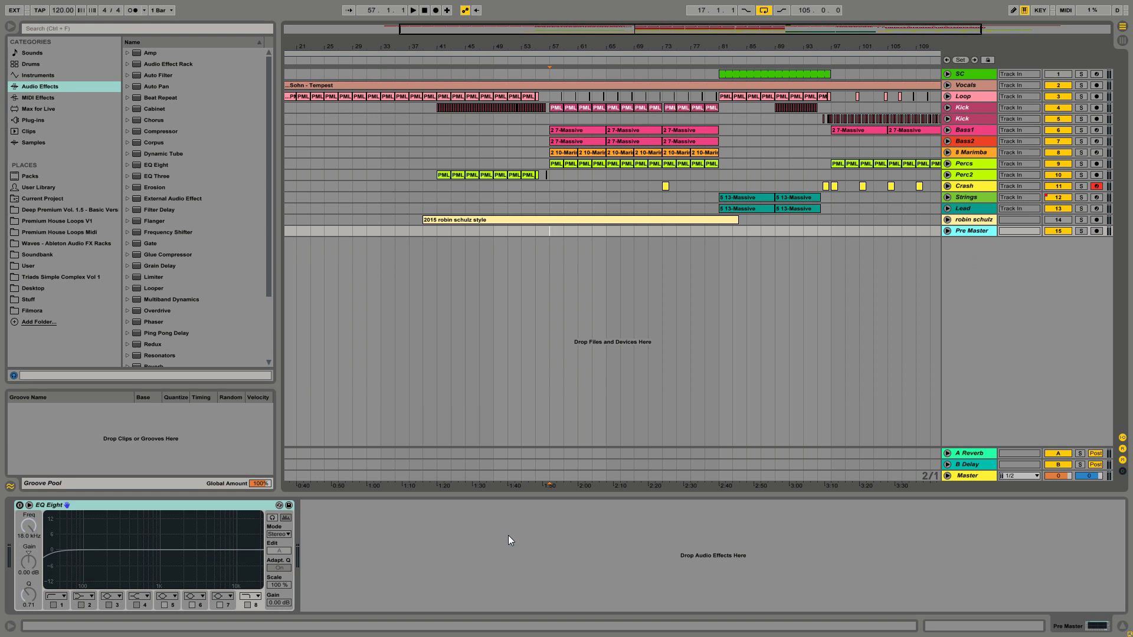
pyautogui.rightClick(509, 538)
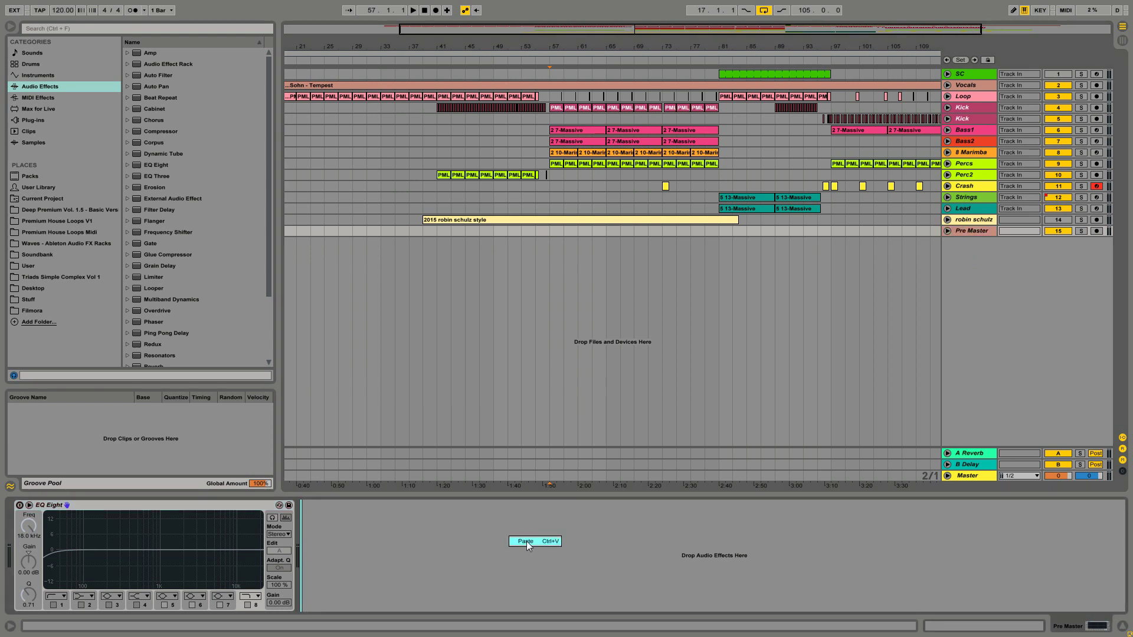
pyautogui.click(527, 540)
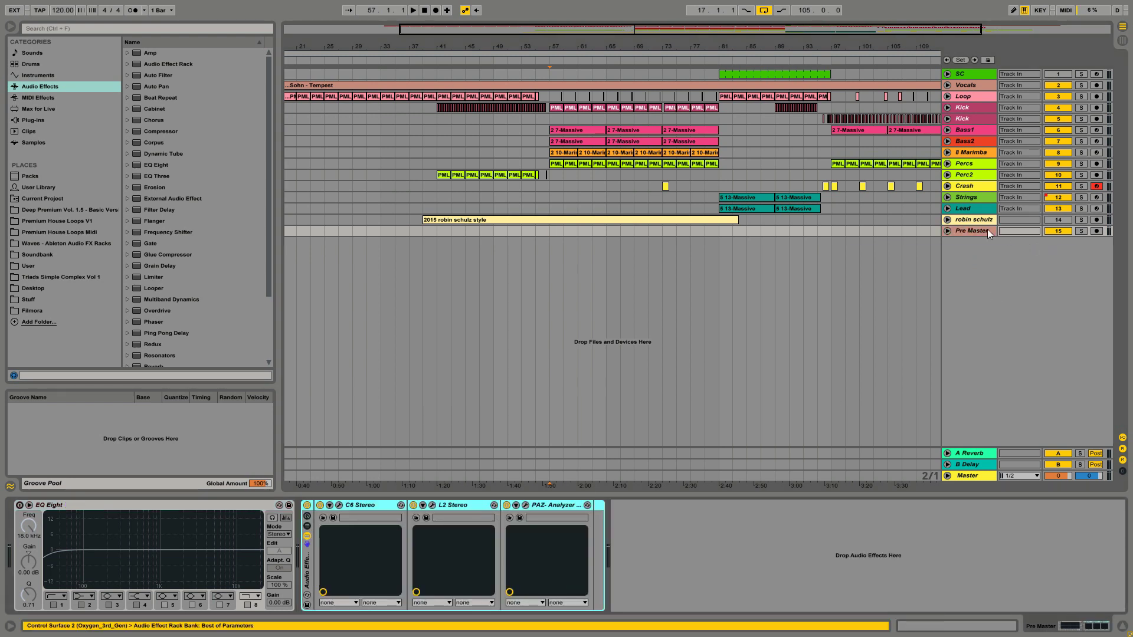
pyautogui.click(618, 201)
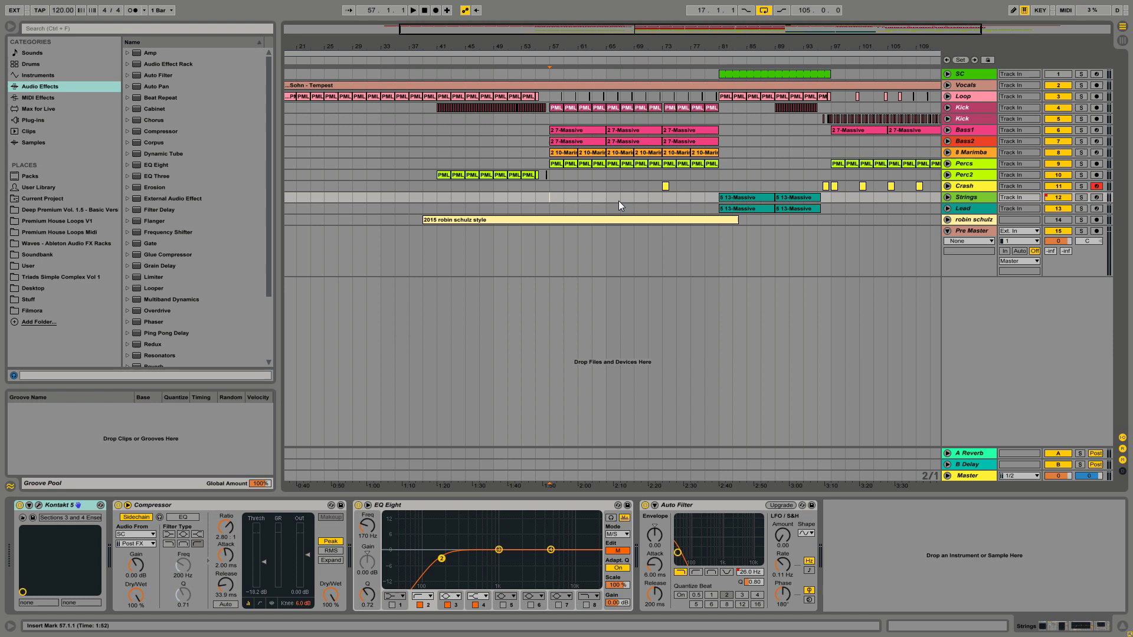
# Play from bar 57 with Pre Master's Monitor set to In, then select Pre Master
pyautogui.press('space')
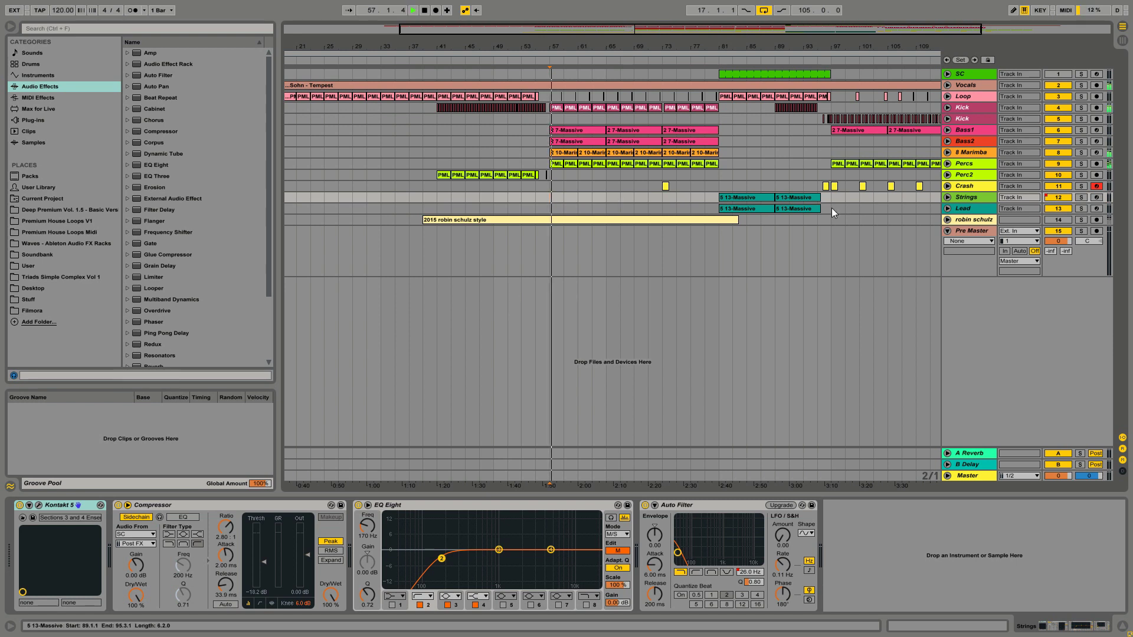
pyautogui.click(1005, 252)
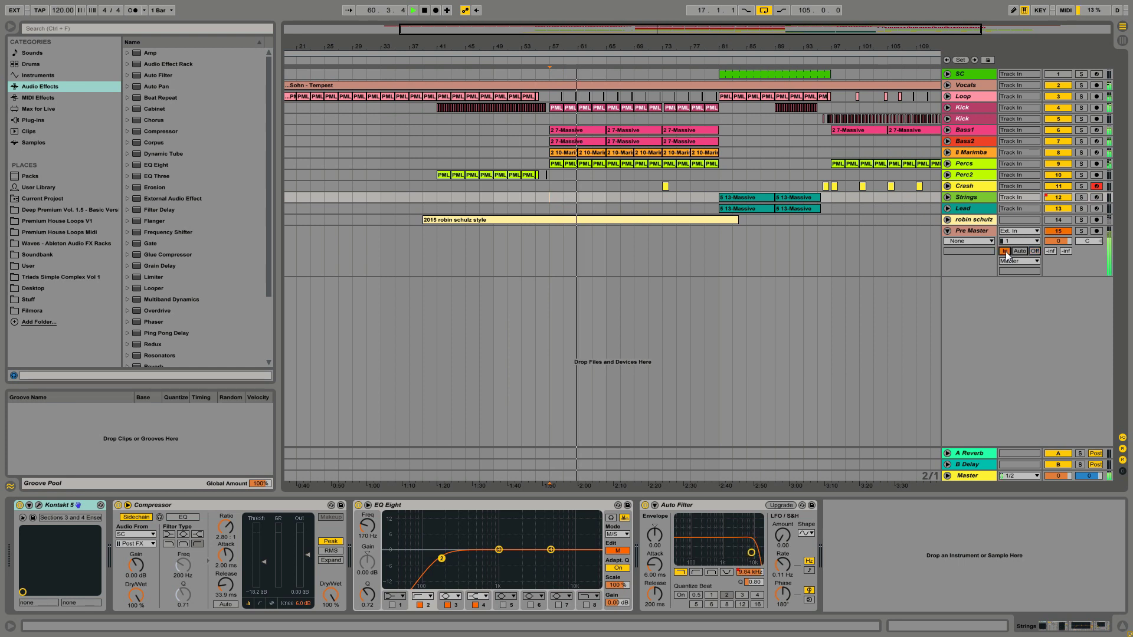
pyautogui.click(971, 233)
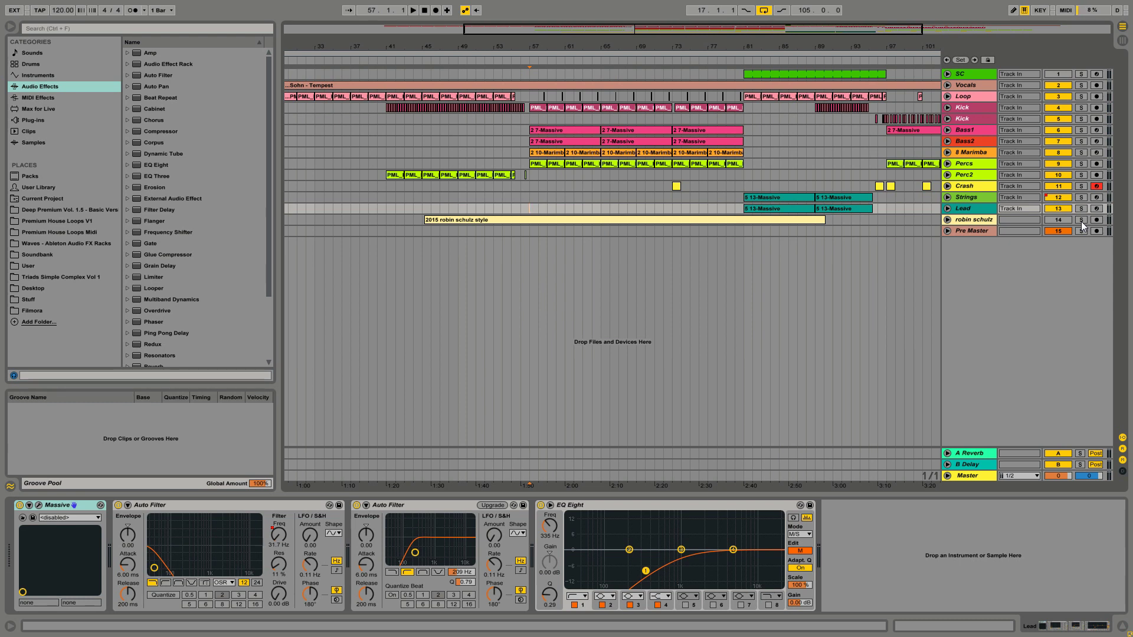
pyautogui.press('space')
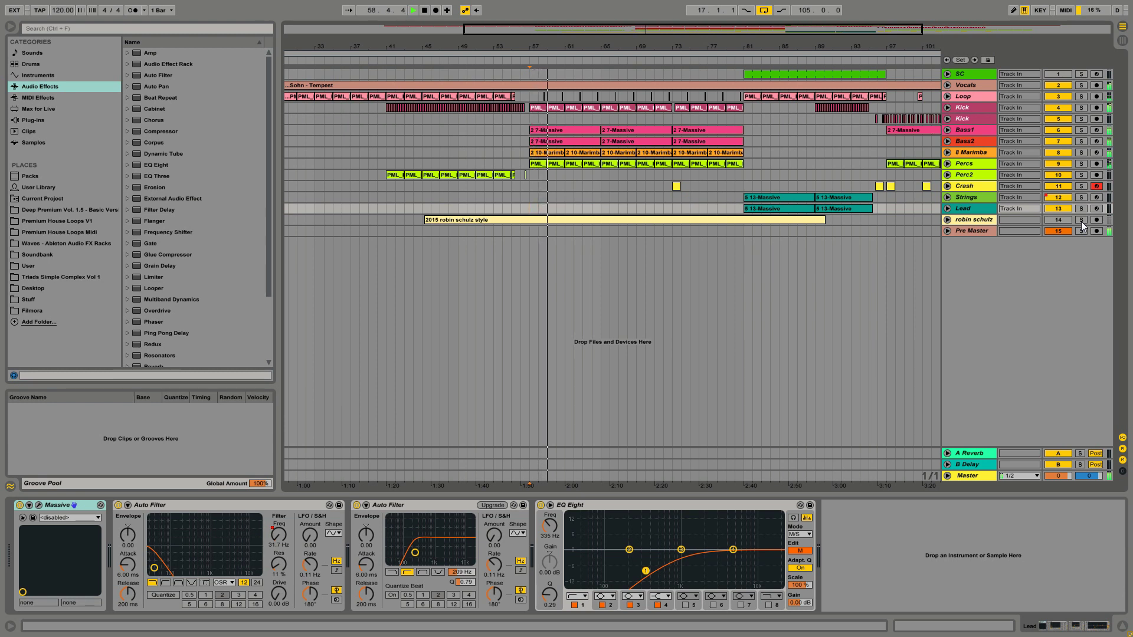
pyautogui.click(1082, 223)
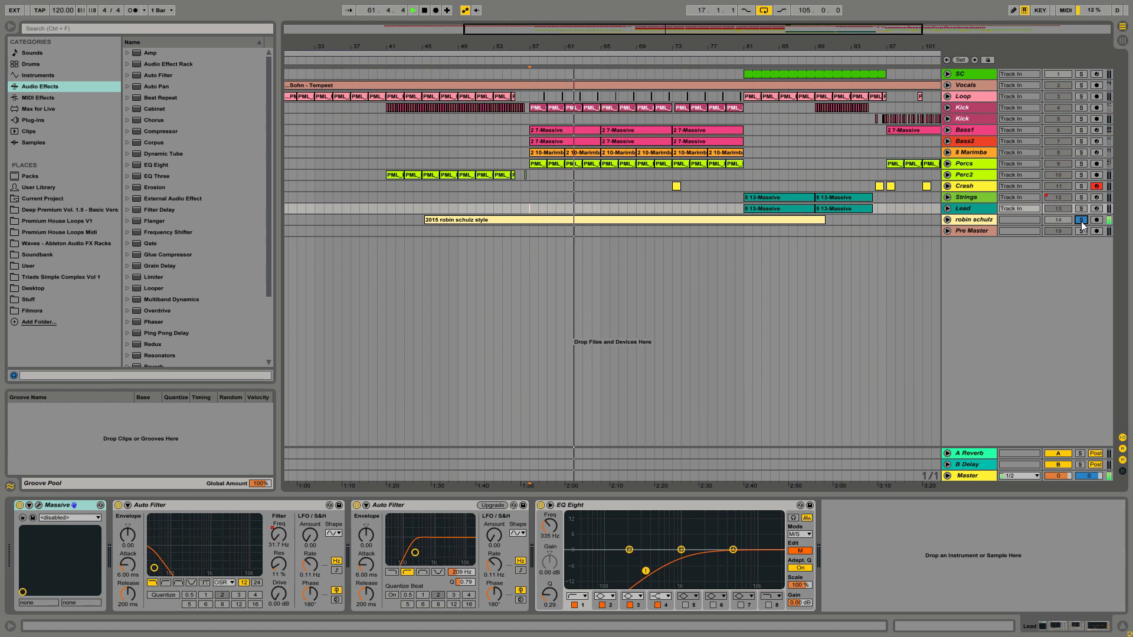
pyautogui.click(1081, 221)
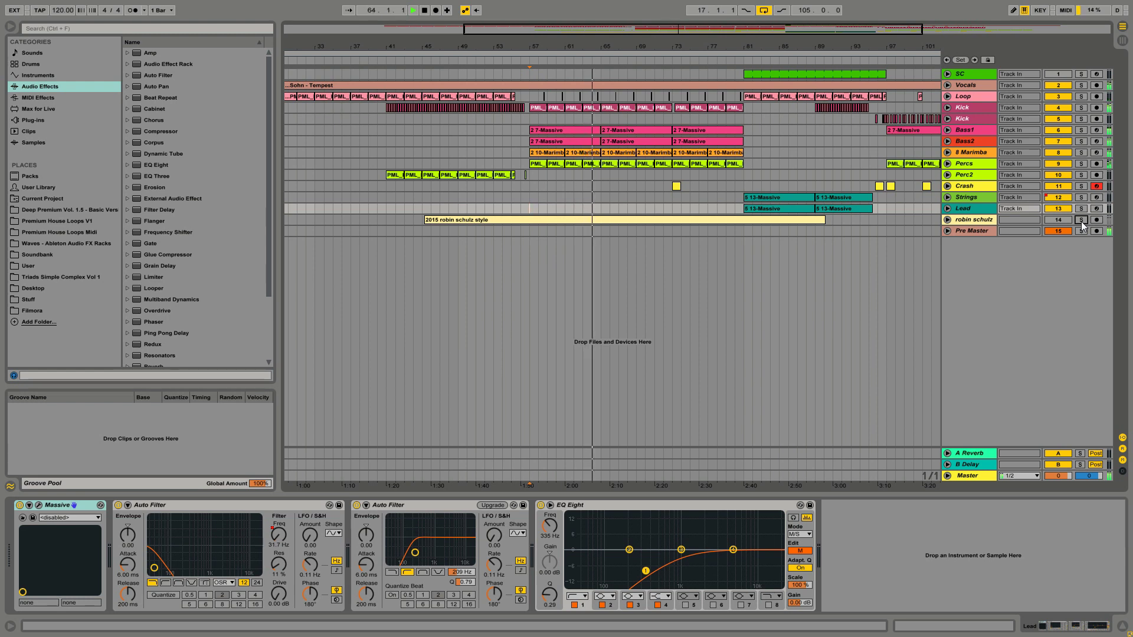
pyautogui.click(1081, 222)
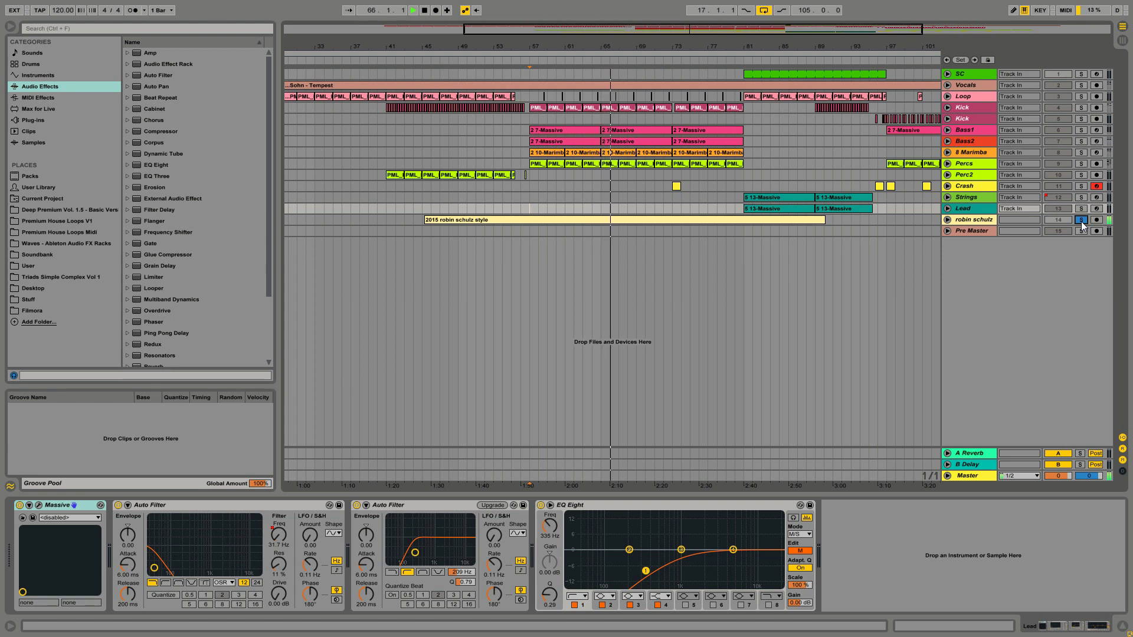
pyautogui.click(1081, 220)
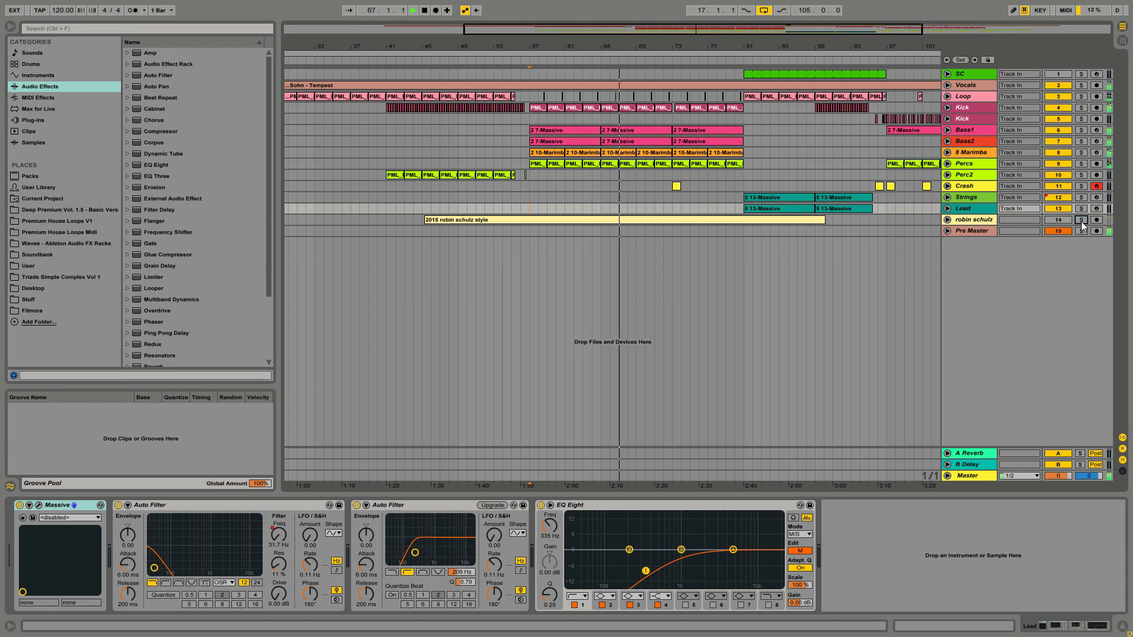